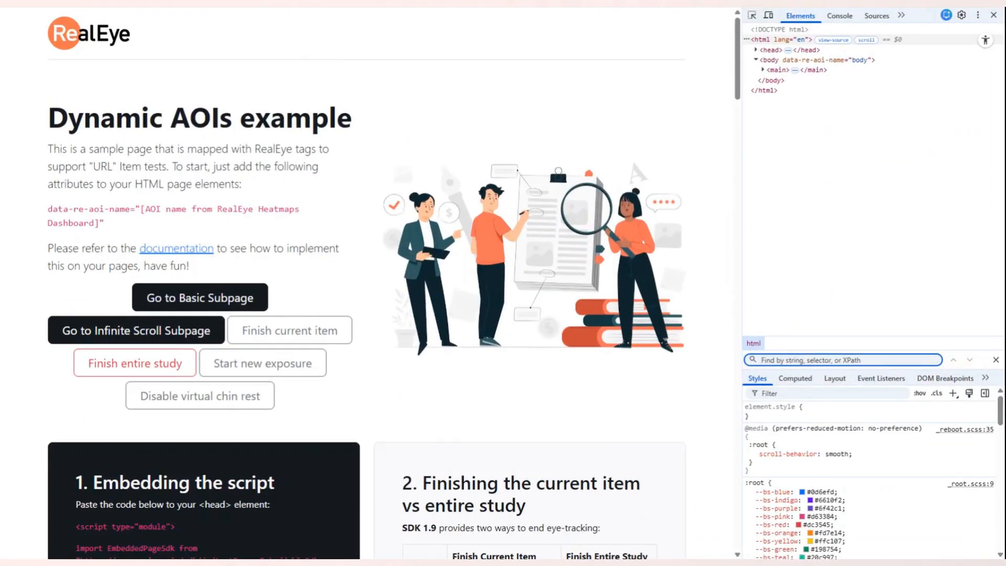
- Search the example page's source for "sdk" and examine the instructions for embedding the script
{"action": "scroll", "coordinate": [300, 488], "scroll_direction": "down", "scroll_amount": 7}
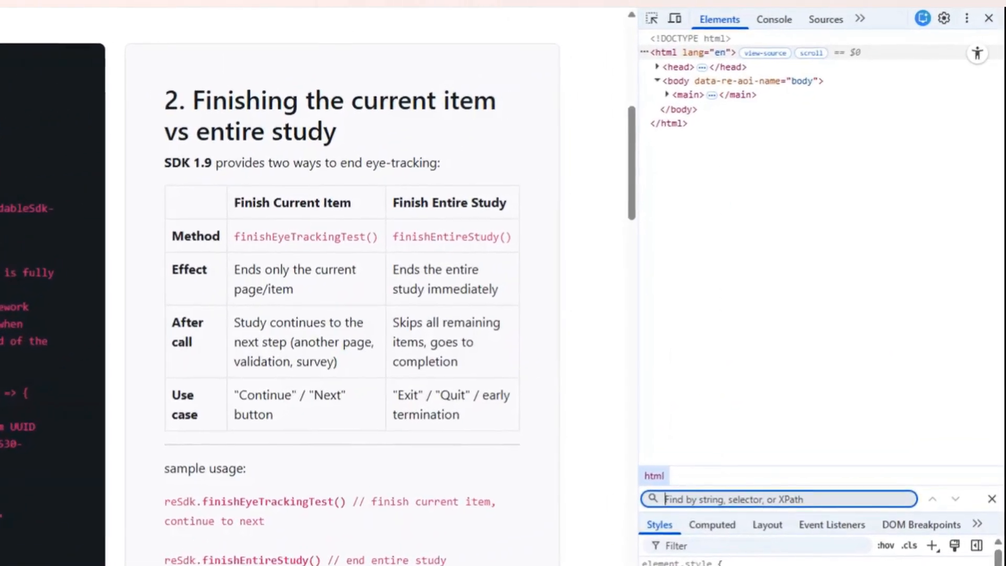
{"action": "type", "text": "sdk"}
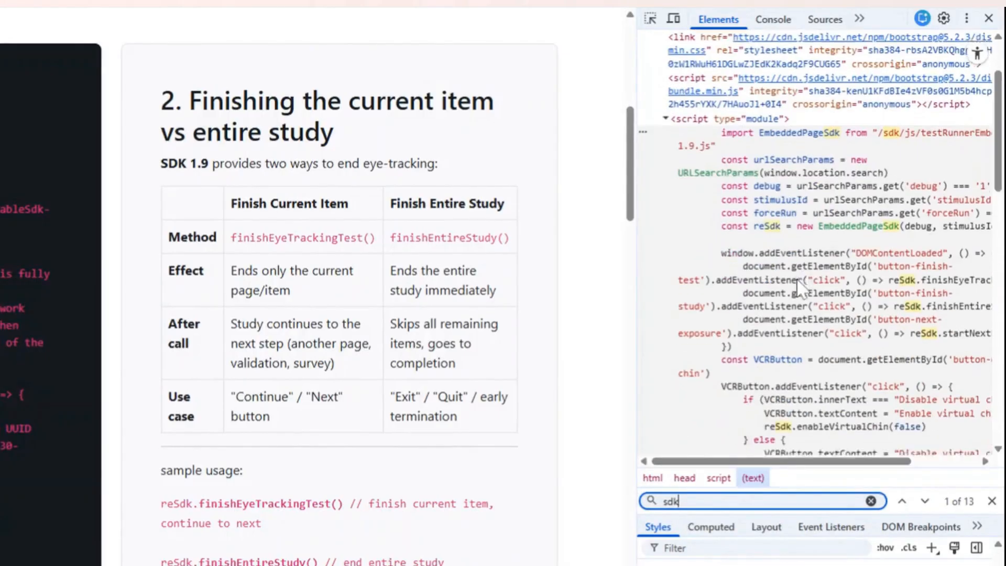
{"action": "scroll", "coordinate": [801, 290], "scroll_direction": "down", "scroll_amount": 1}
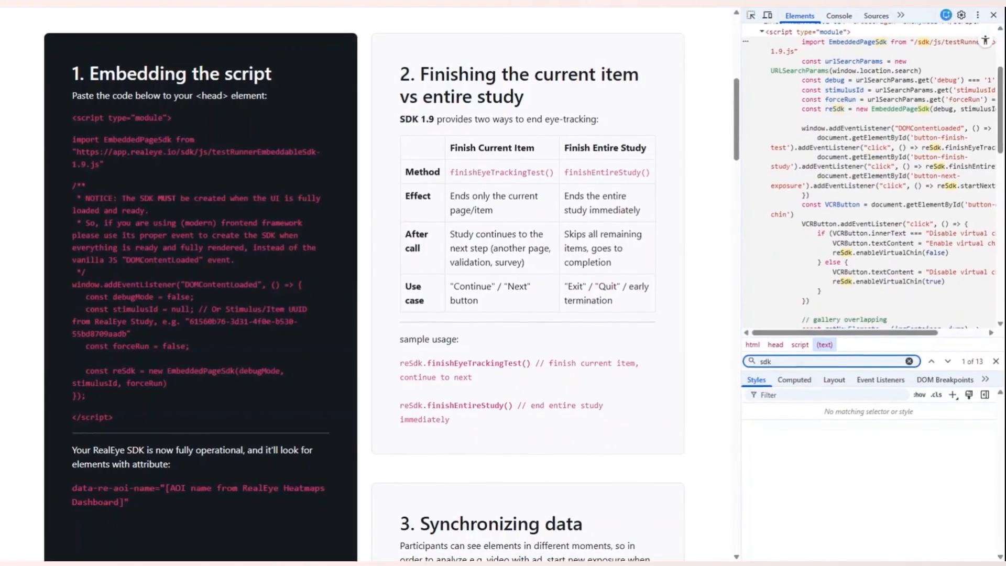
{"action": "scroll", "coordinate": [409, 237], "scroll_direction": "up", "scroll_amount": 1}
{"action": "scroll", "coordinate": [407, 239], "scroll_direction": "down", "scroll_amount": 2}
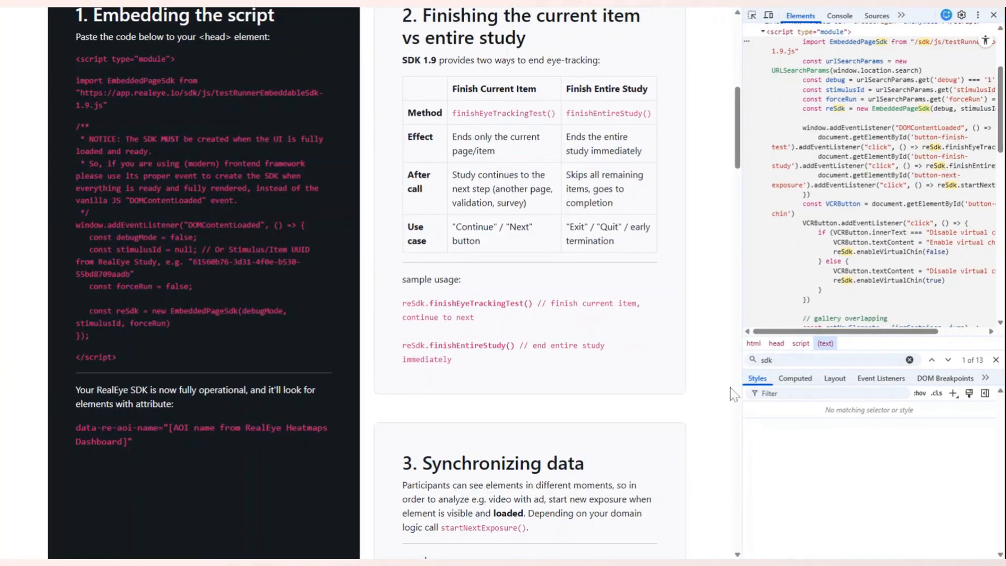
- Search the page's source for the attribute data-re-aoi-name, copied from the instructions, step through the tagged elements, and close the search
{"action": "left_click_drag", "start_coordinate": [76, 427], "coordinate": [158, 428]}
{"action": "key", "text": "ctrl+c"}
{"action": "double_click", "coordinate": [766, 359]}
{"action": "key", "text": "ctrl+v"}
{"action": "key", "text": "Return"}
{"action": "key", "text": "Return"}
{"action": "key", "text": "Return"}
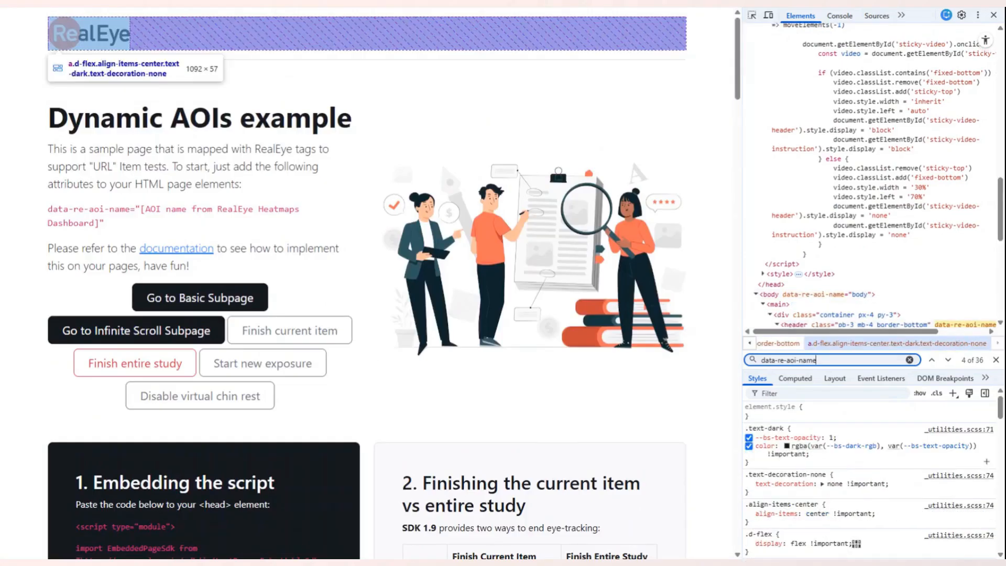
{"action": "key", "text": "Return"}
{"action": "key", "text": "Return"}
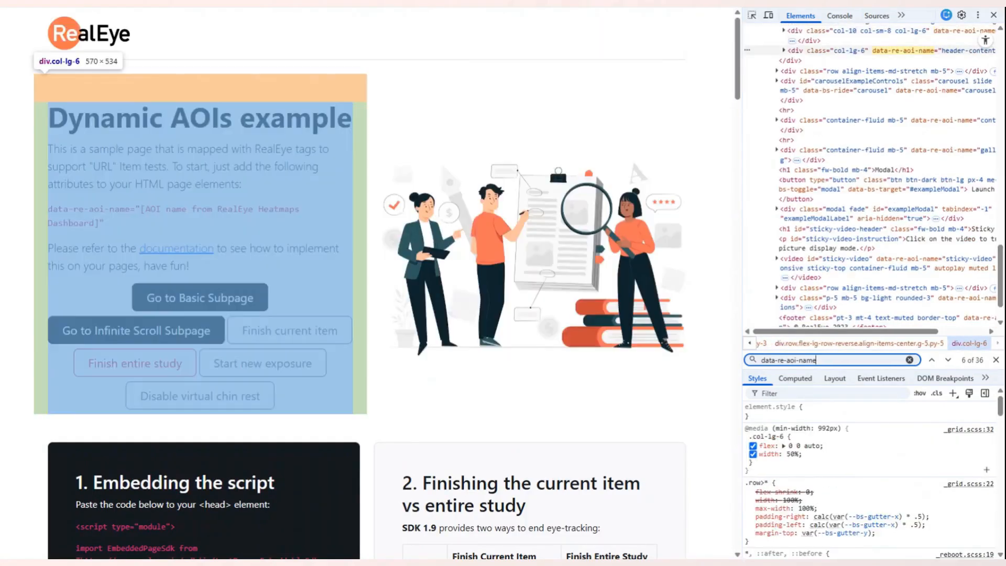
{"action": "key", "text": "Return"}
{"action": "key", "text": "Return"}
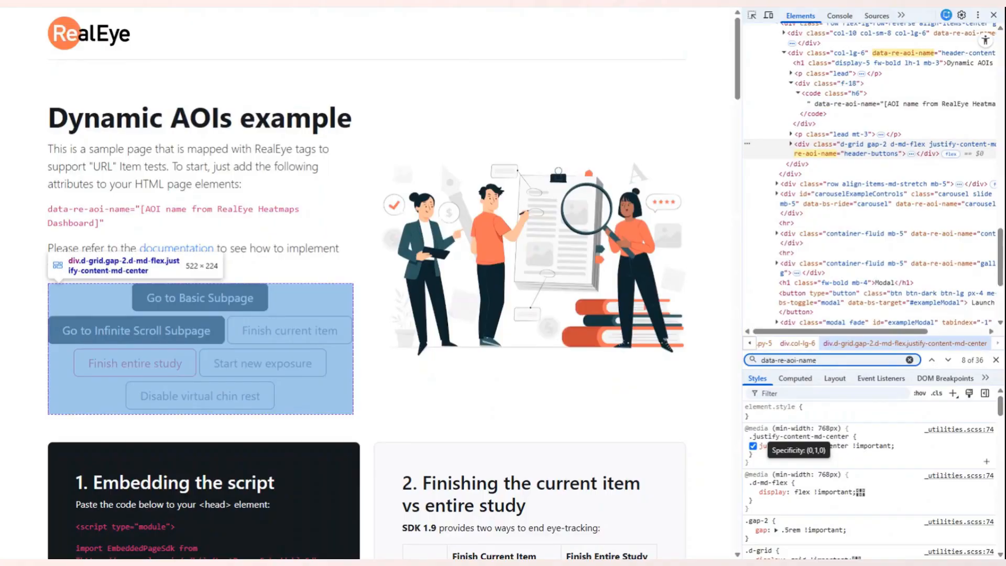
{"action": "key", "text": "Return"}
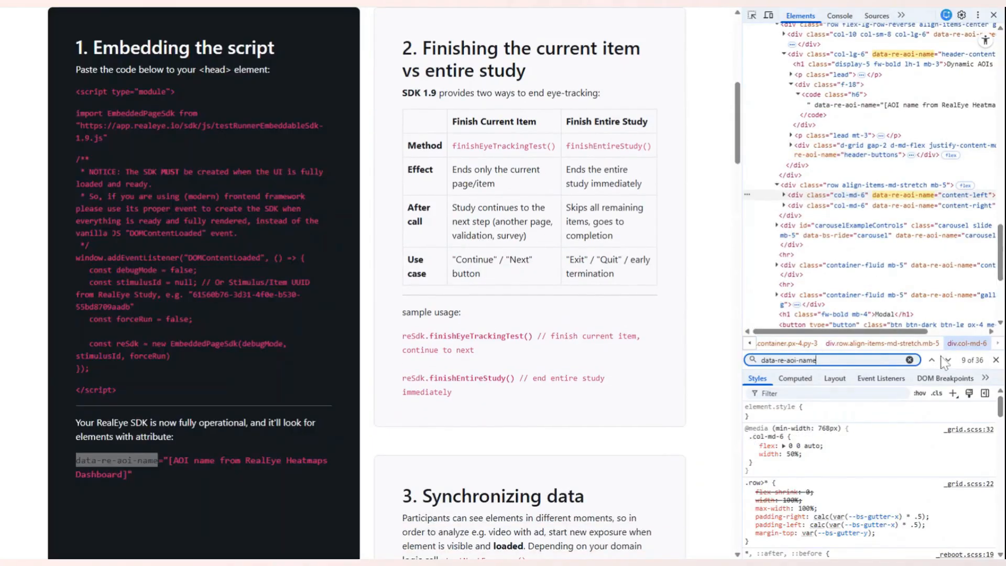
{"action": "left_click", "coordinate": [931, 359]}
{"action": "left_click", "coordinate": [995, 359]}
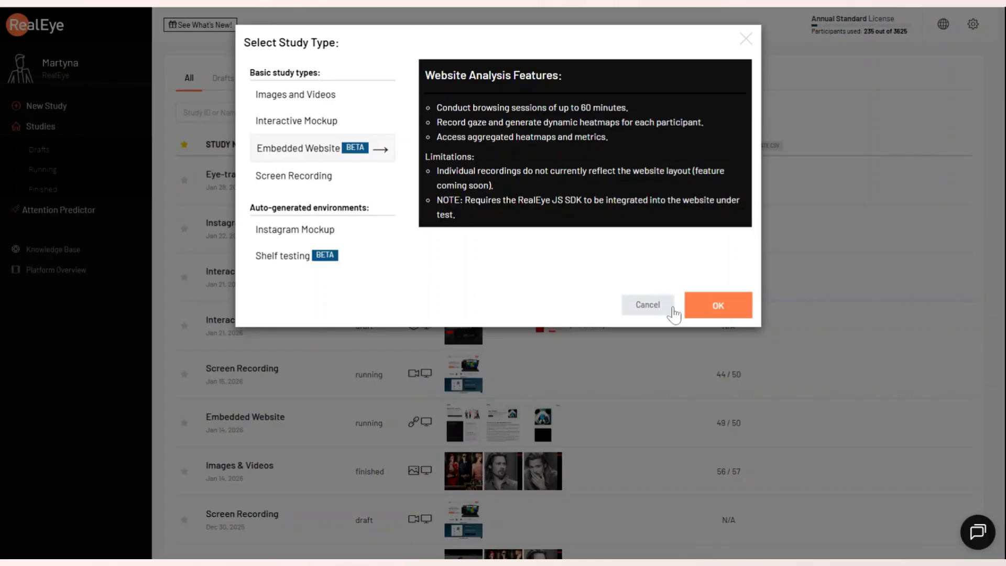
- Create an Embedded Website study in RealEye and name it "Embedded Website"
{"action": "left_click", "coordinate": [719, 310]}
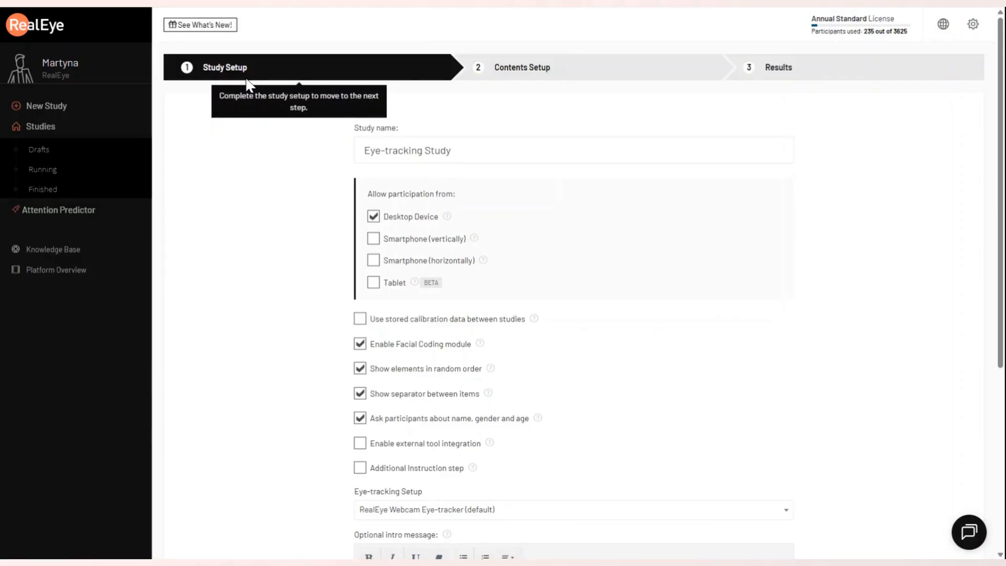
{"action": "triple_click", "coordinate": [348, 157]}
{"action": "type", "text": "Embedded Website"}
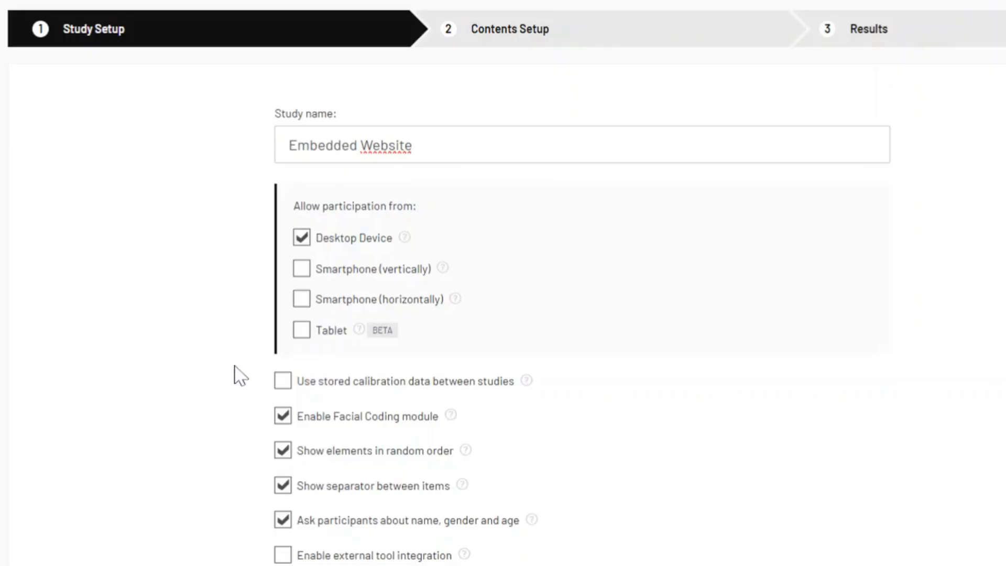
{"action": "left_click", "coordinate": [973, 74]}
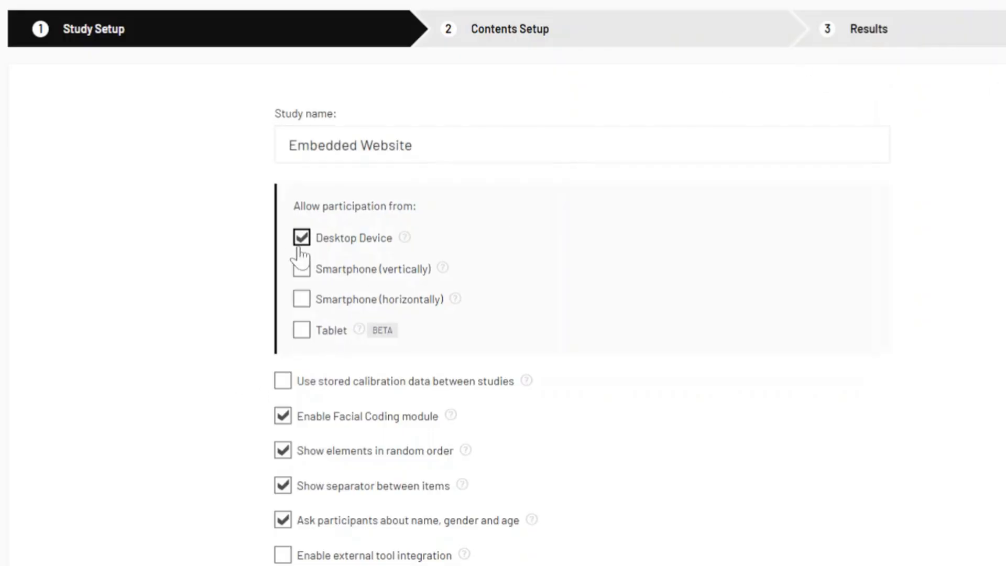
- Examine the explanations of the study options, including stored calibration data, the separator between items and external tool integration
{"action": "scroll", "coordinate": [186, 323], "scroll_direction": "down", "scroll_amount": 1}
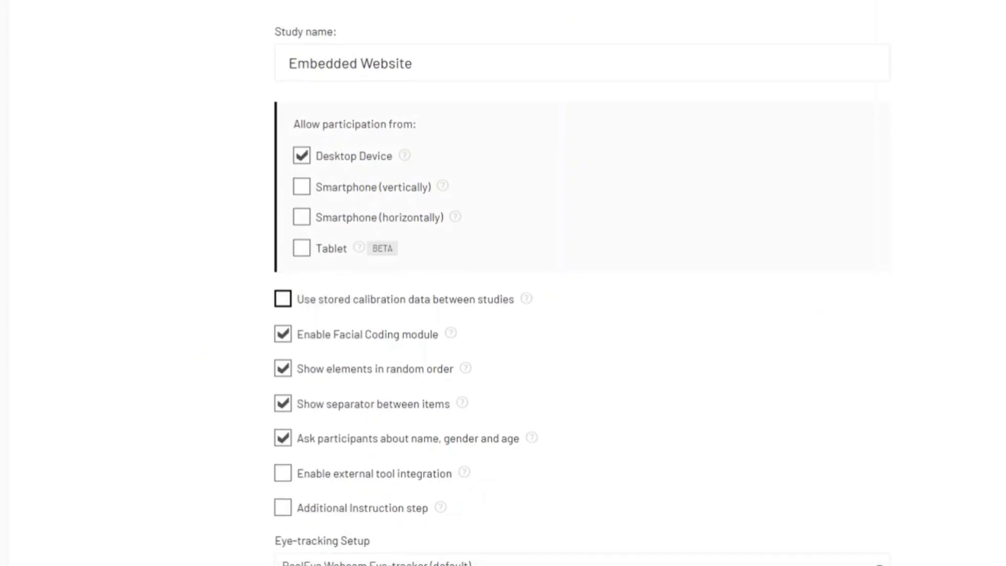
{"action": "mouse_move", "coordinate": [529, 300]}
{"action": "mouse_move", "coordinate": [460, 406]}
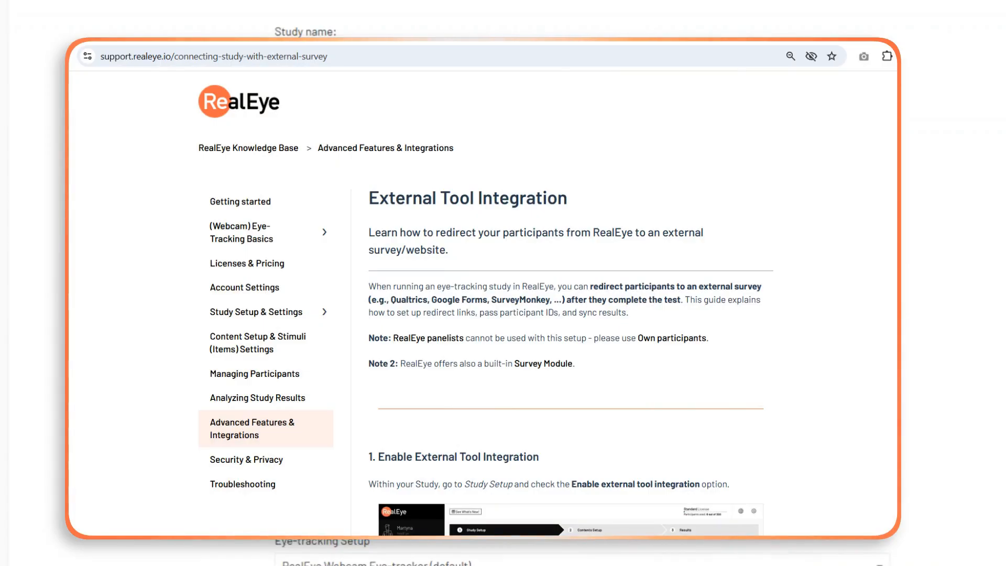
{"action": "scroll", "coordinate": [581, 283], "scroll_direction": "down", "scroll_amount": 1}
{"action": "scroll", "coordinate": [582, 283], "scroll_direction": "down", "scroll_amount": 2}
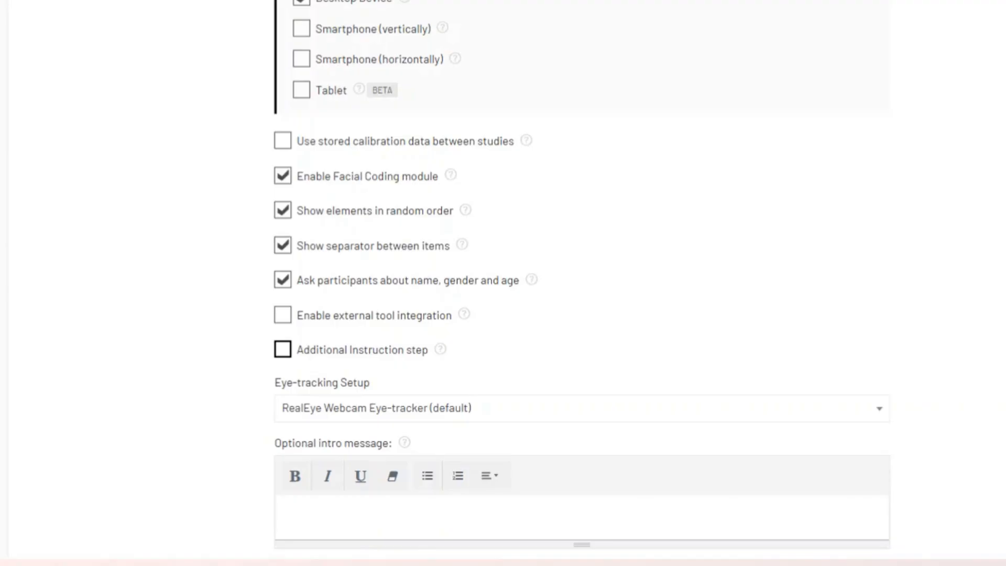
- Try out the Additional Instruction step and its optional icon selection
{"action": "left_click", "coordinate": [283, 349]}
{"action": "scroll", "coordinate": [375, 319], "scroll_direction": "down", "scroll_amount": 2}
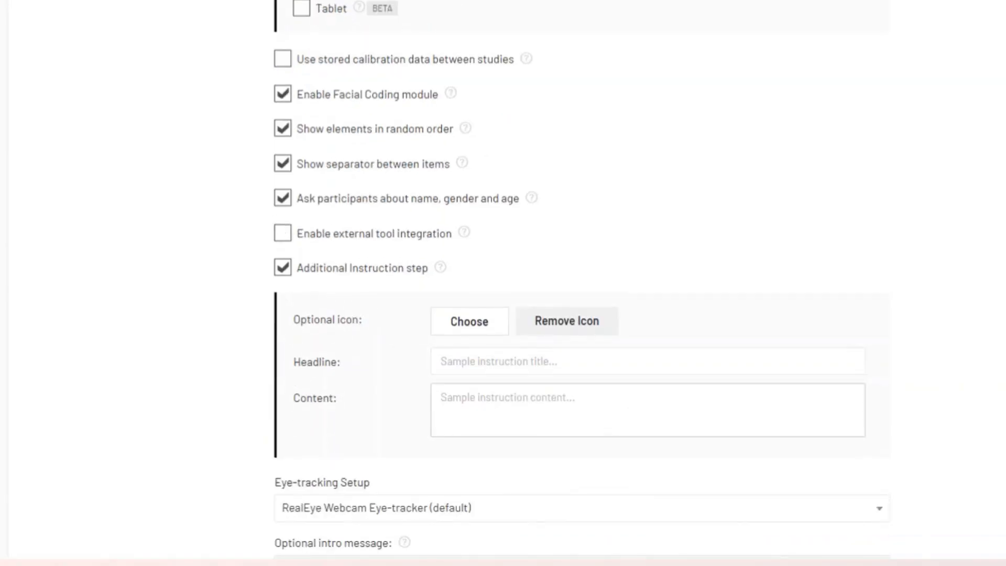
{"action": "left_click", "coordinate": [470, 322]}
{"action": "left_click", "coordinate": [752, 511]}
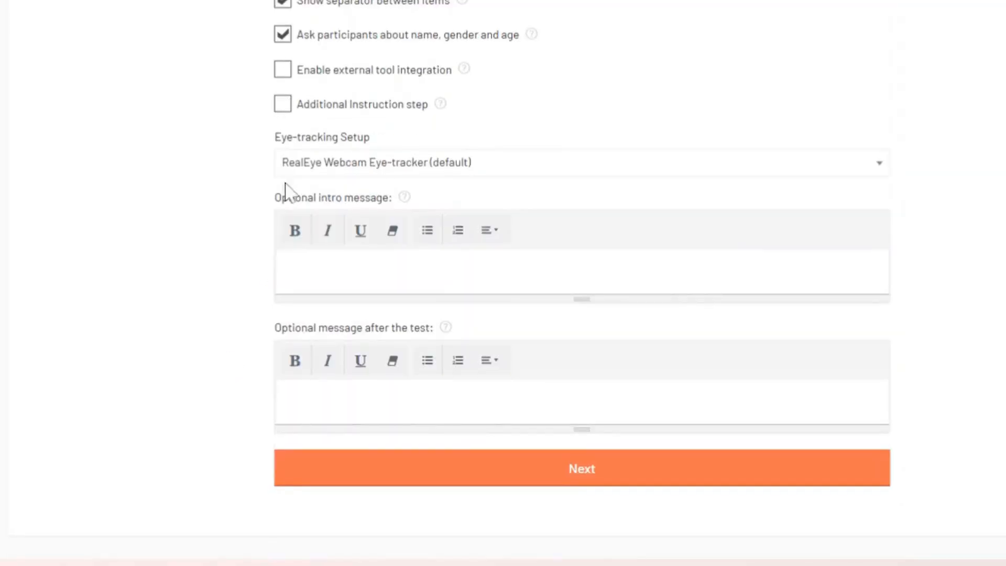
- Select RealEye Webcam Eye-tracker (default) and enter the intro message "Hello, you will now see a website. Have fun!"
{"action": "scroll", "coordinate": [287, 187], "scroll_direction": "down", "scroll_amount": 2}
{"action": "left_click", "coordinate": [385, 97]}
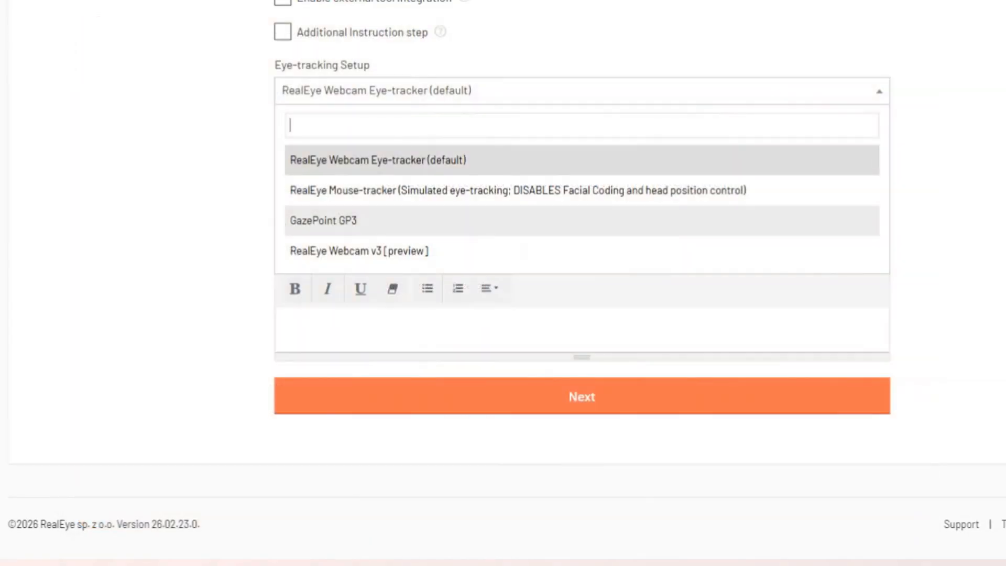
{"action": "left_click", "coordinate": [300, 163]}
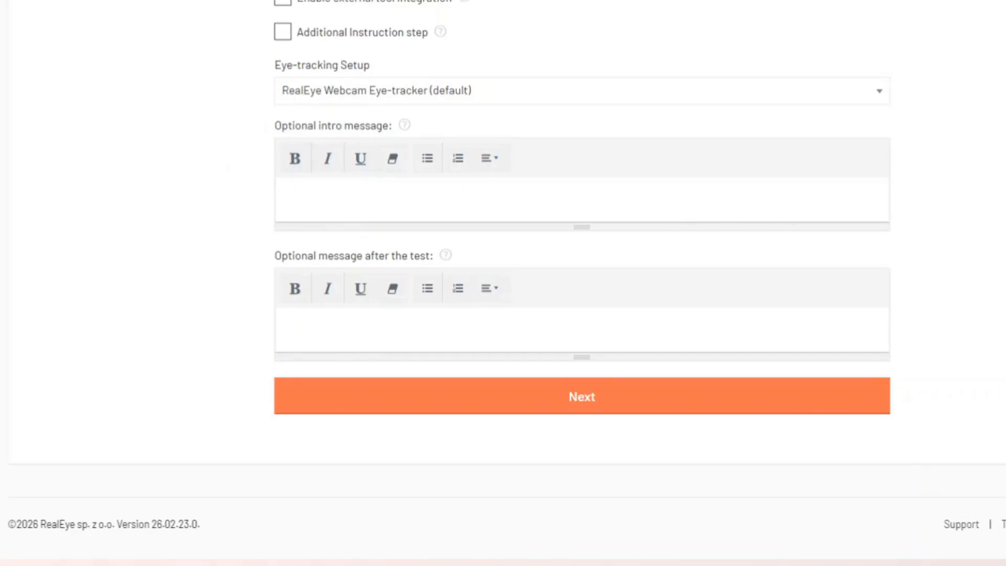
{"action": "type", "text": "Hello, you will no"}
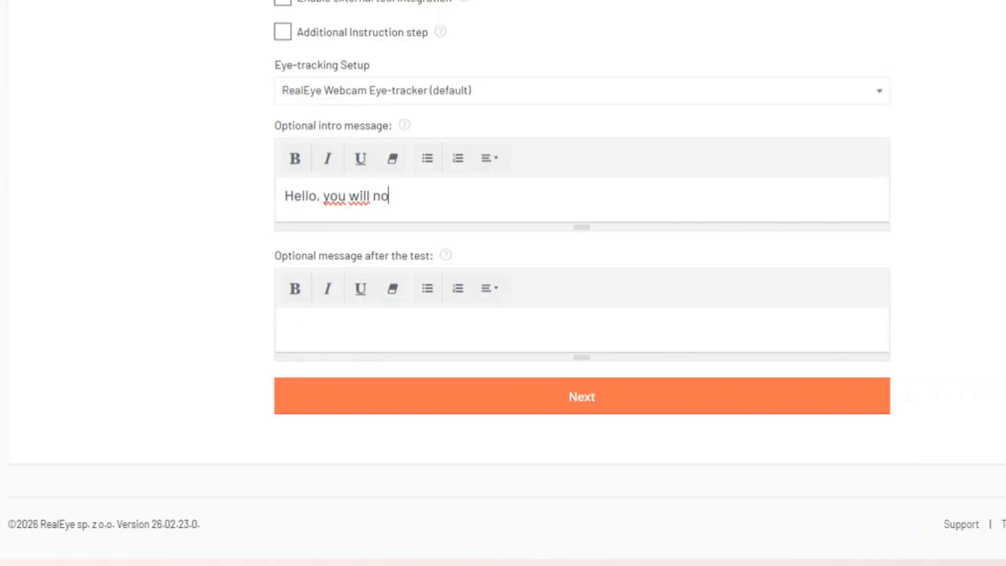
{"action": "type", "text": "w see a website. Have fun!"}
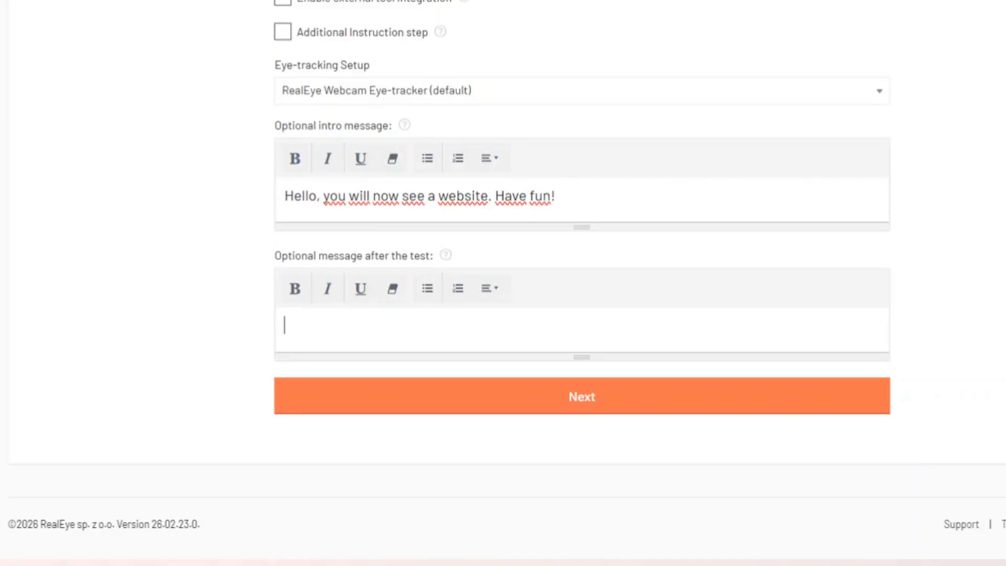
{"action": "type", "text": "Thank you for your time!"}
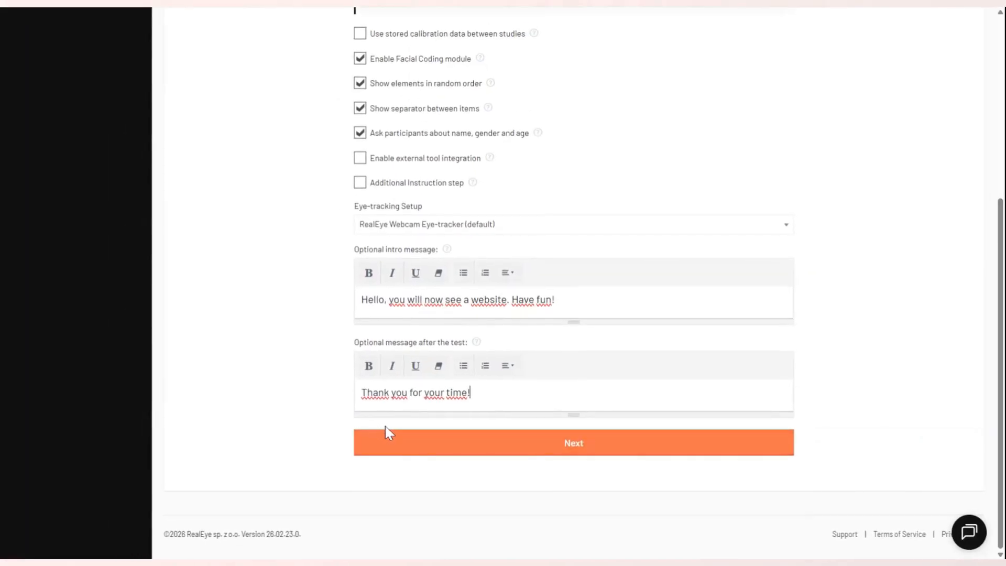
- Set the message after the test to "Thank you for your time!" and continue to the contents setup
{"action": "left_click", "coordinate": [573, 455]}
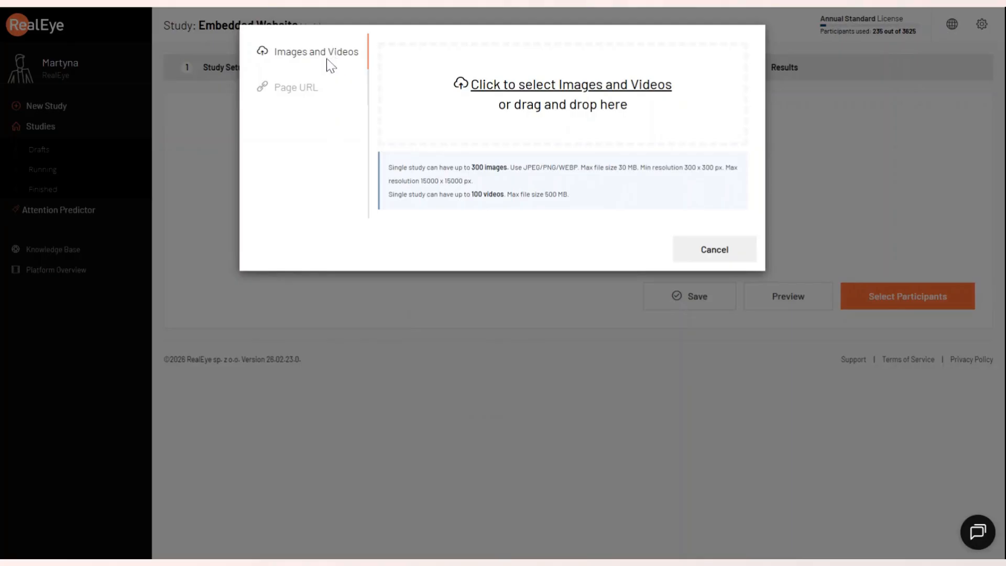
{"action": "left_click", "coordinate": [297, 94]}
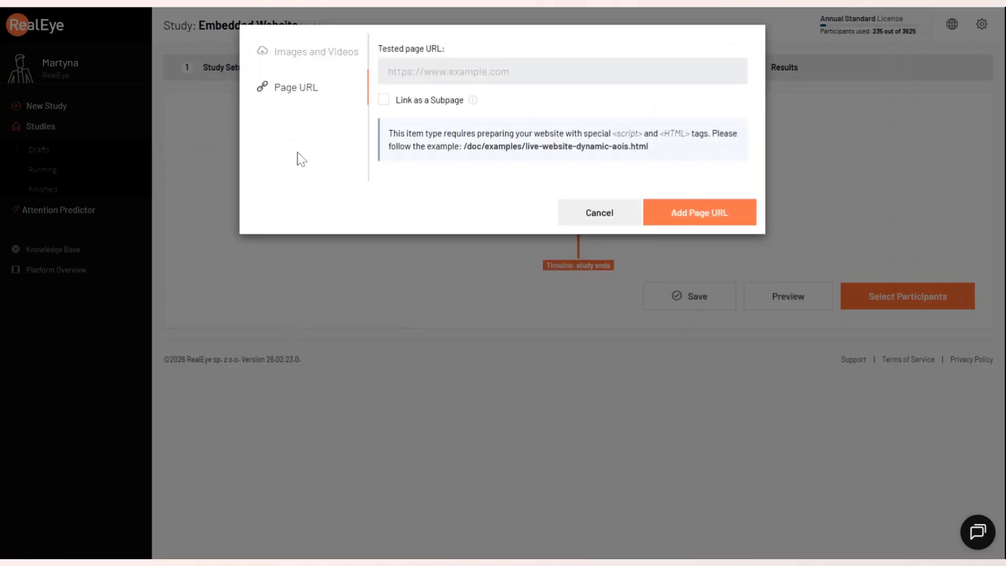
{"action": "left_click", "coordinate": [449, 72]}
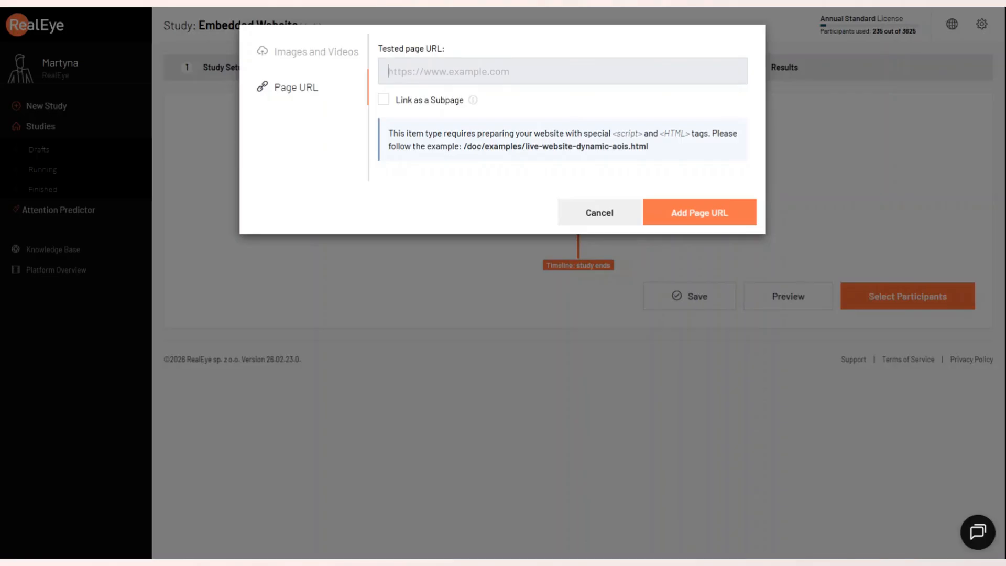
{"action": "key", "text": "ctrl+v"}
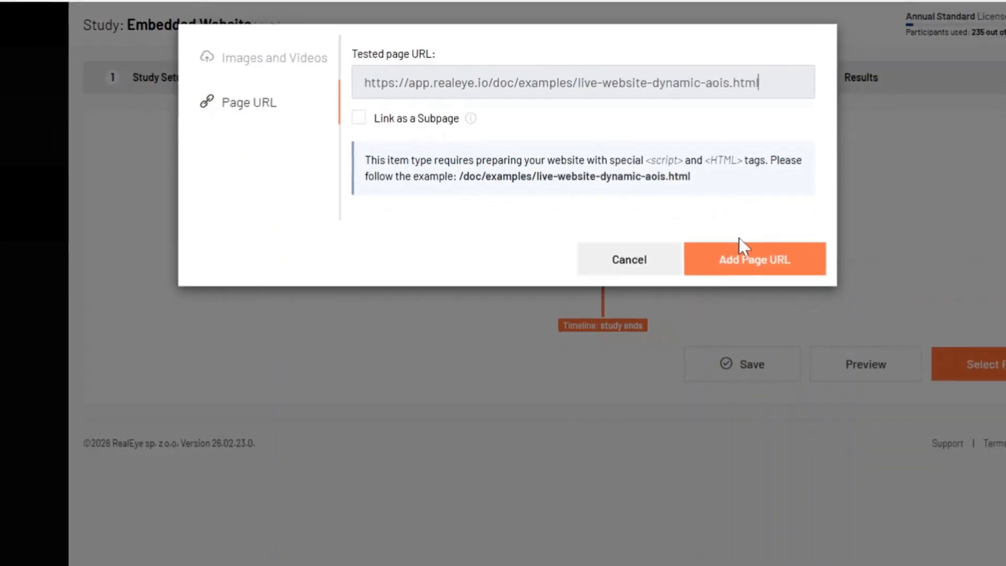
{"action": "left_click", "coordinate": [741, 255]}
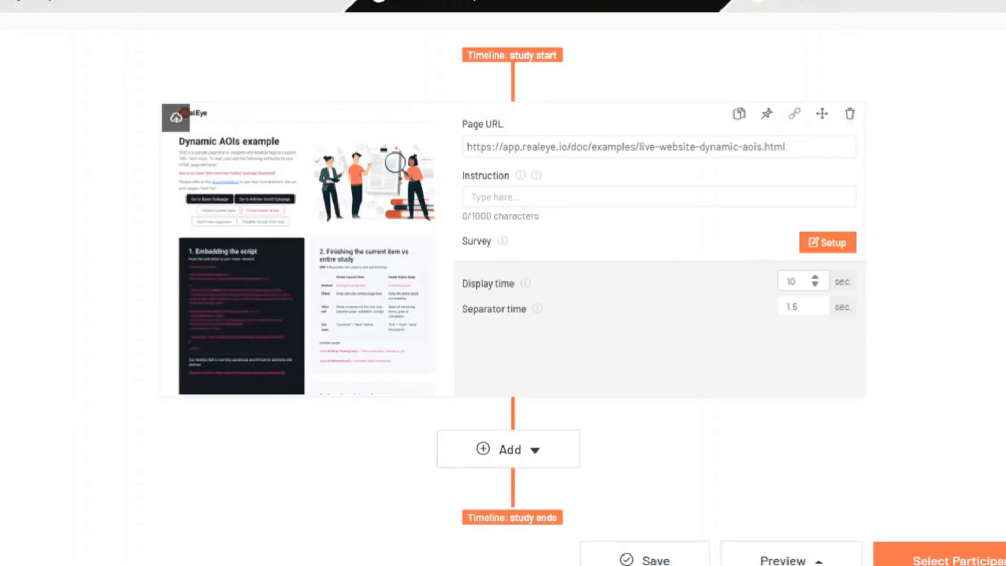
{"action": "double_click", "coordinate": [790, 281]}
{"action": "type", "text": "60"}
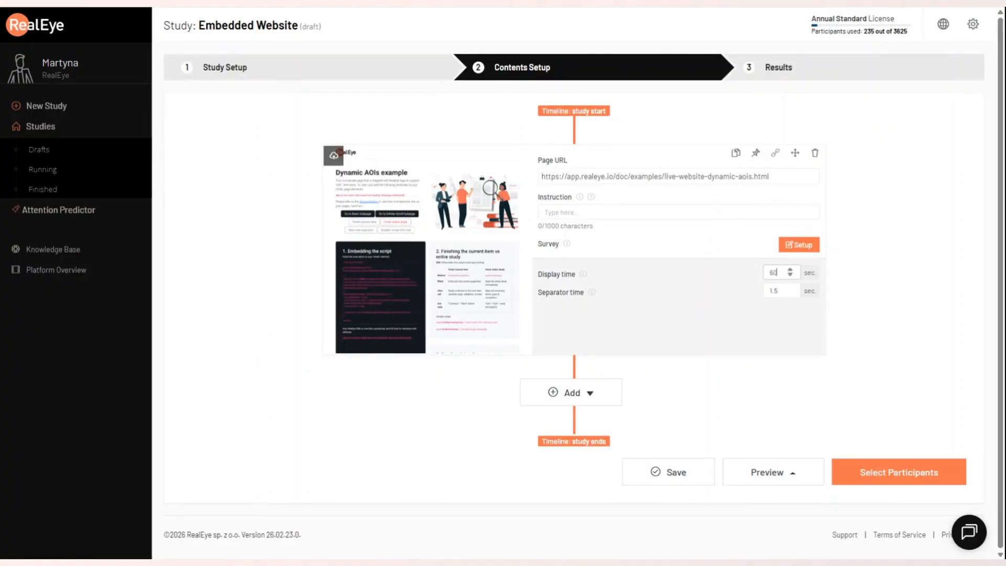
{"action": "left_click", "coordinate": [572, 400]}
{"action": "left_click", "coordinate": [567, 421]}
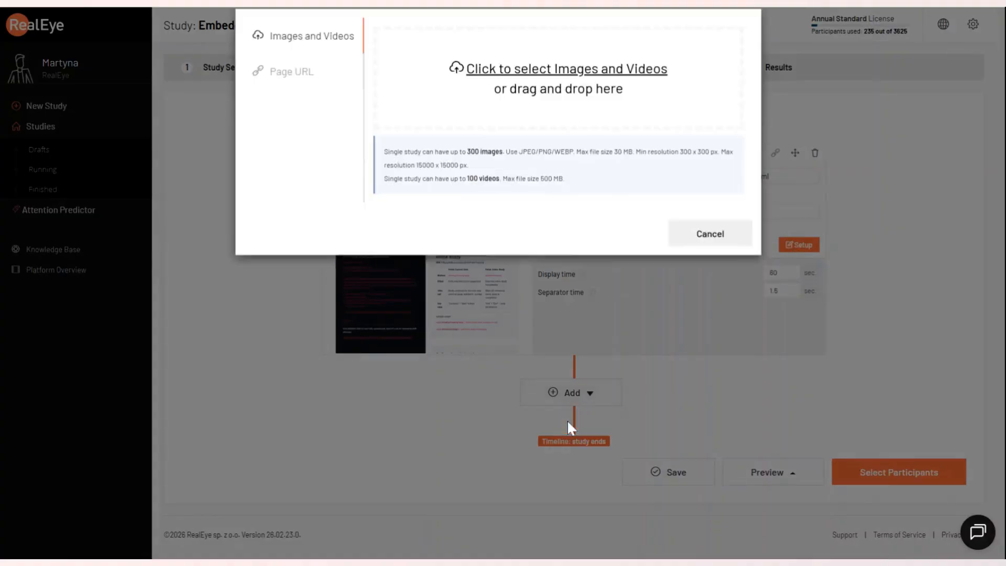
{"action": "left_click", "coordinate": [279, 92]}
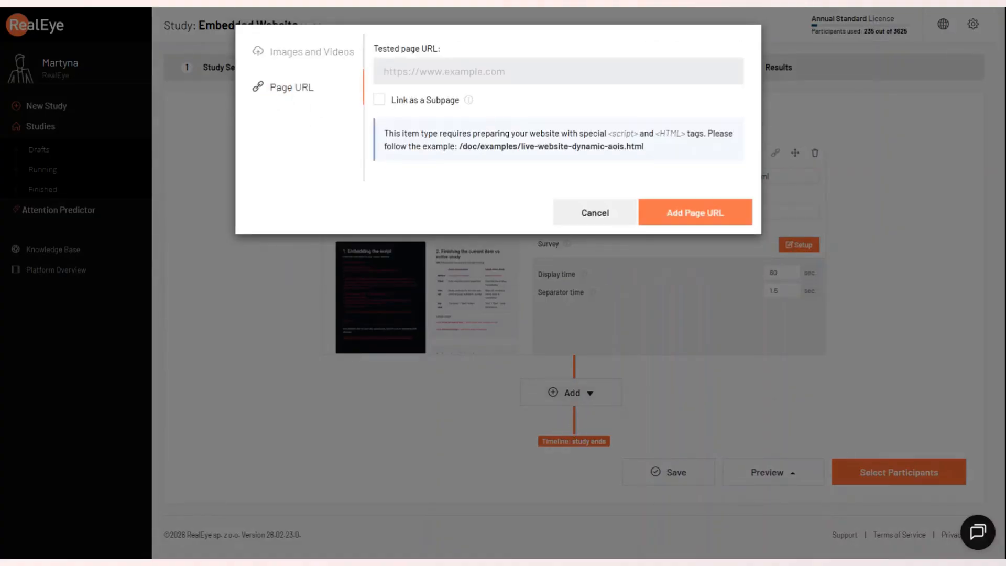
{"action": "type", "text": "https://app.realeye.io/doc/examples/live-website-dynamic-aois-subpage.html"}
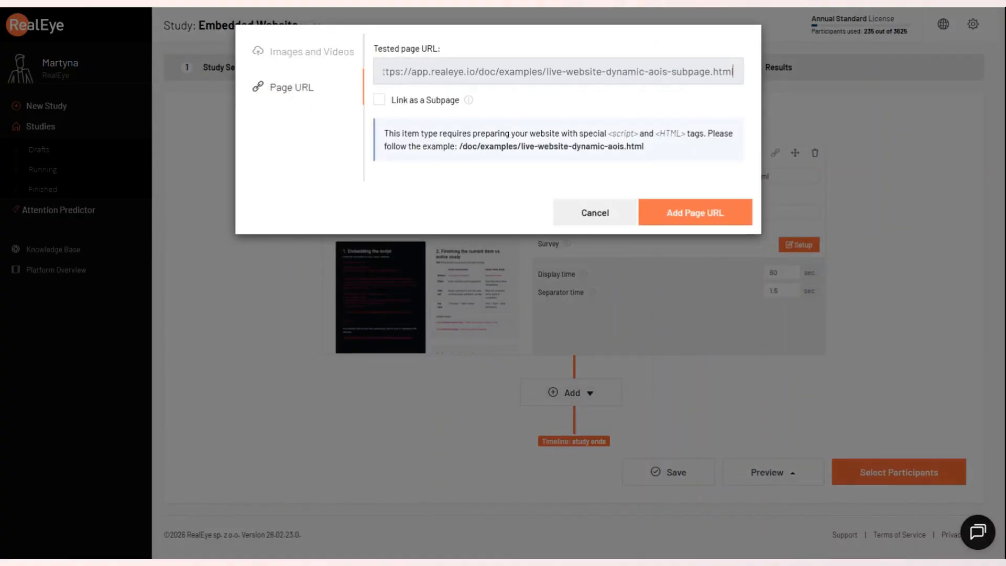
{"action": "left_click", "coordinate": [379, 100]}
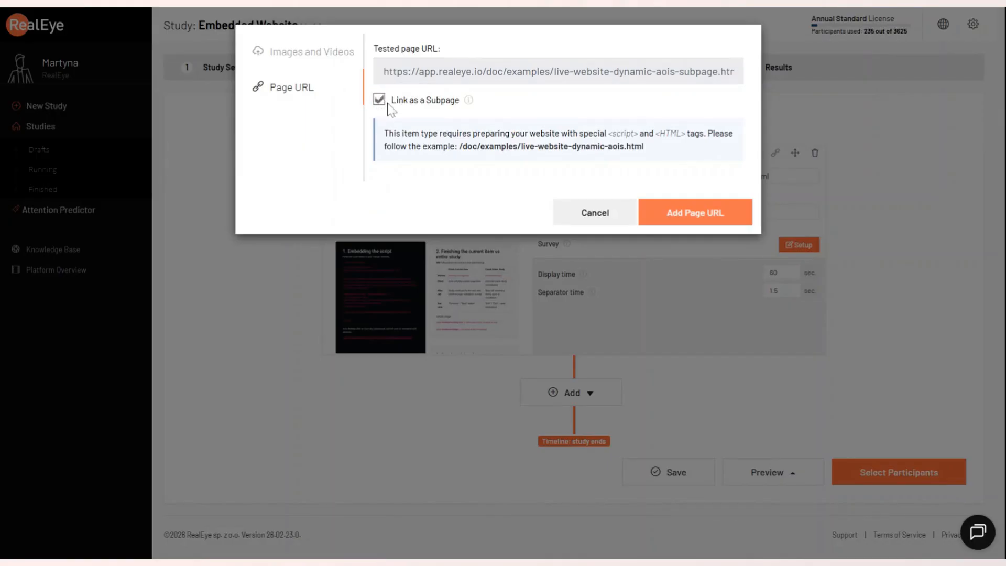
{"action": "left_click", "coordinate": [700, 216]}
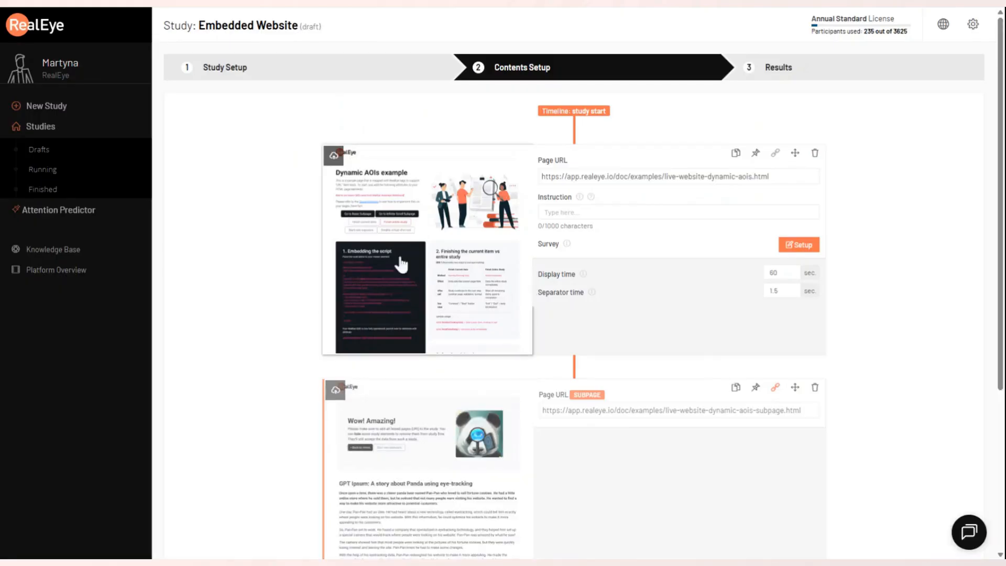
{"action": "scroll", "coordinate": [464, 429], "scroll_direction": "down", "scroll_amount": 1}
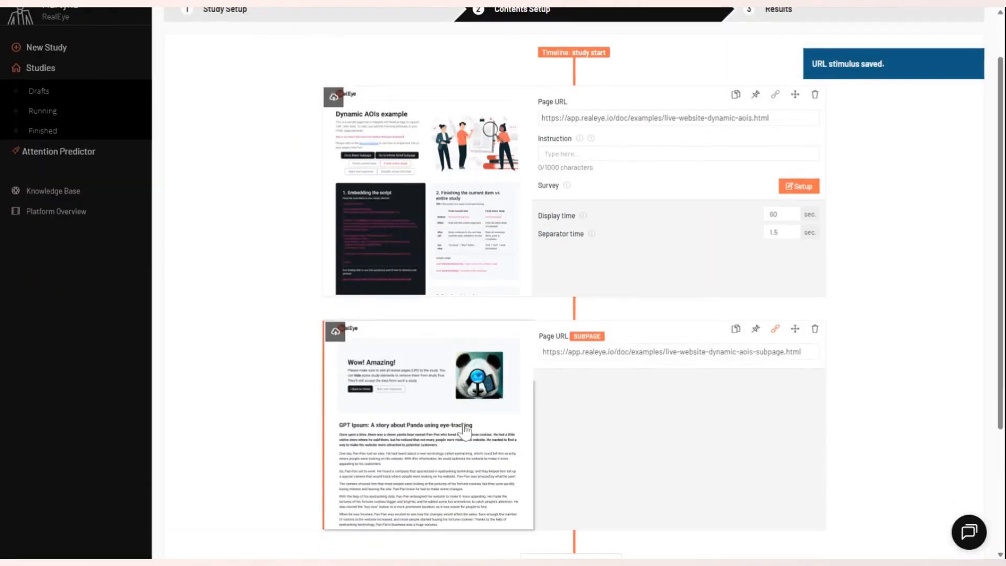
{"action": "scroll", "coordinate": [482, 314], "scroll_direction": "down", "scroll_amount": 1}
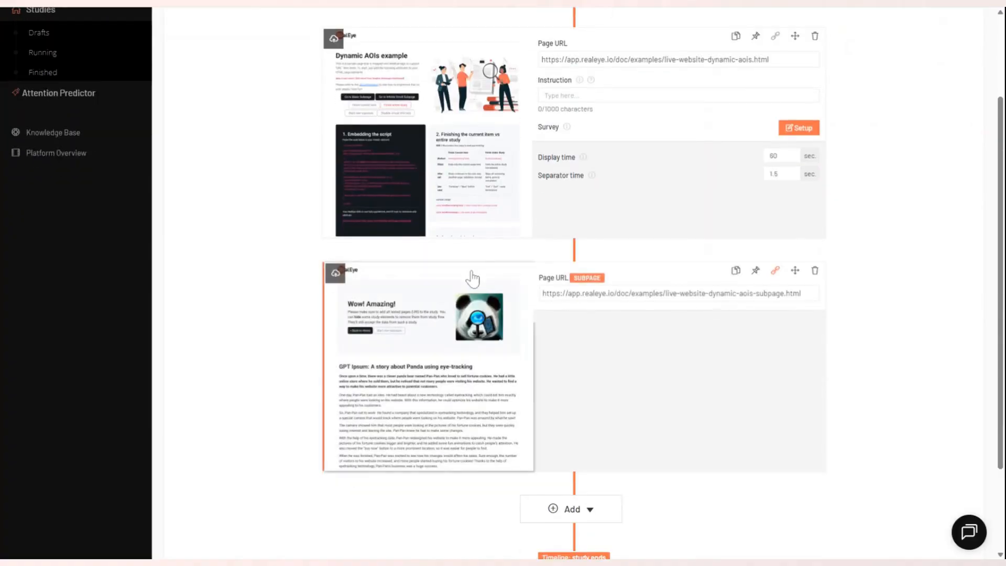
{"action": "scroll", "coordinate": [471, 282], "scroll_direction": "up", "scroll_amount": 1}
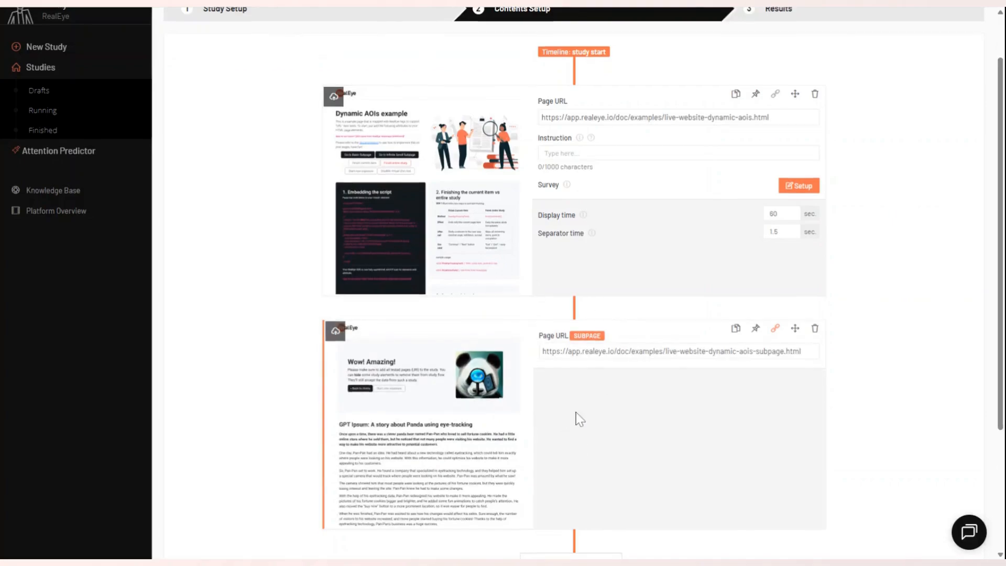
{"action": "scroll", "coordinate": [568, 418], "scroll_direction": "down", "scroll_amount": 3}
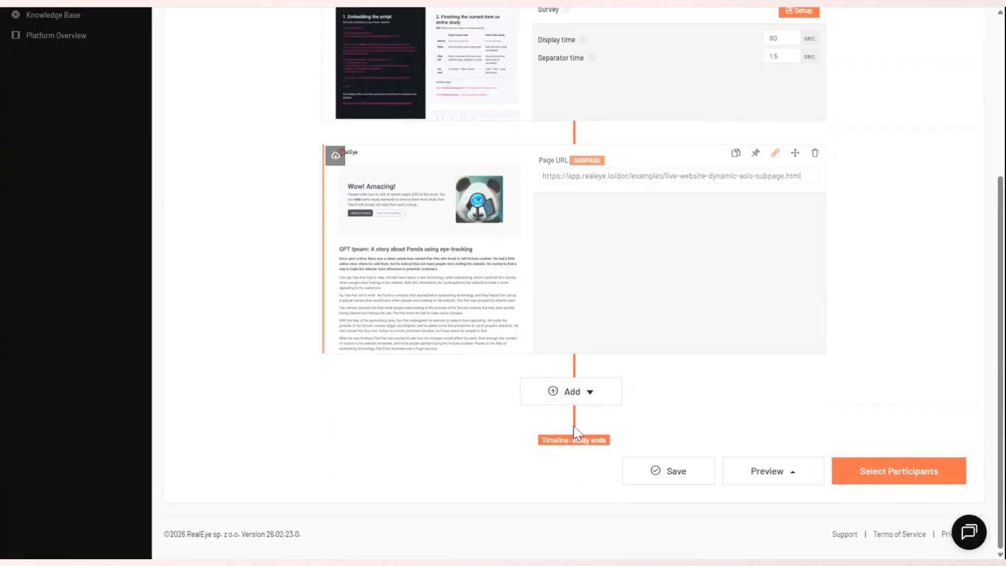
- Upload the image sketch.webp as a new study item after the subpage
{"action": "left_click", "coordinate": [576, 399]}
{"action": "left_click", "coordinate": [571, 417]}
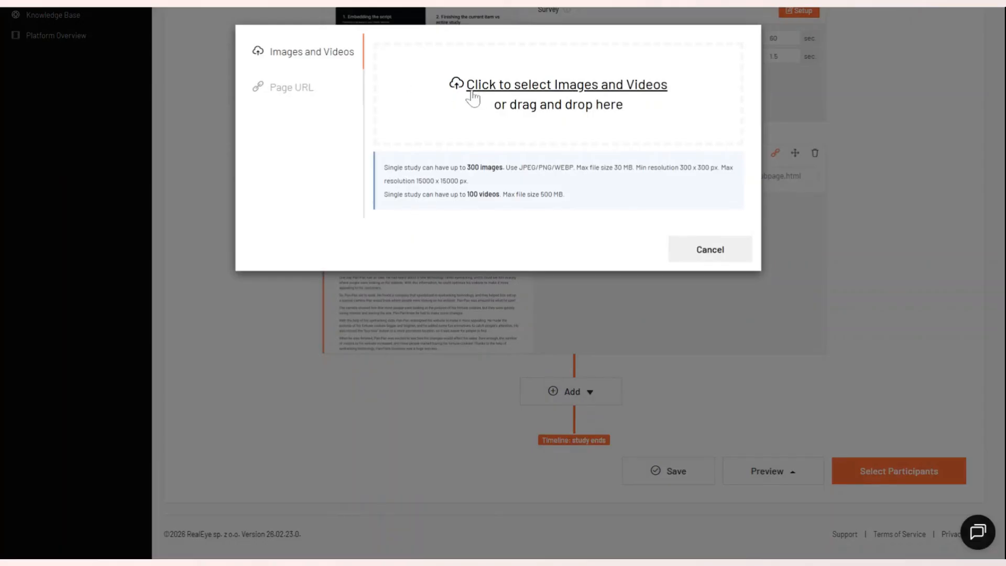
{"action": "left_click", "coordinate": [492, 87]}
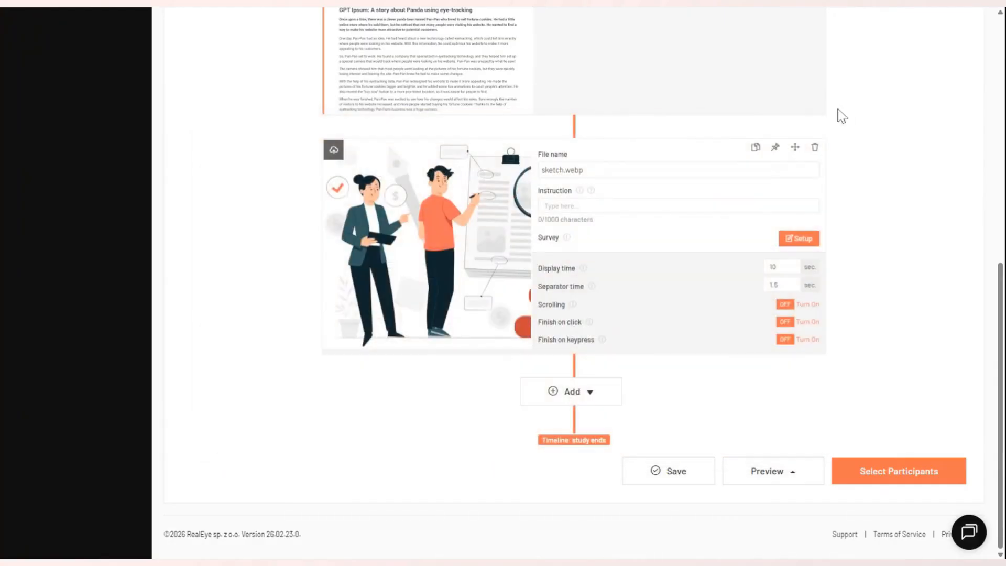
- Review the study timeline, save the study and open the preview launch options
{"action": "scroll", "coordinate": [701, 135], "scroll_direction": "up", "scroll_amount": 15}
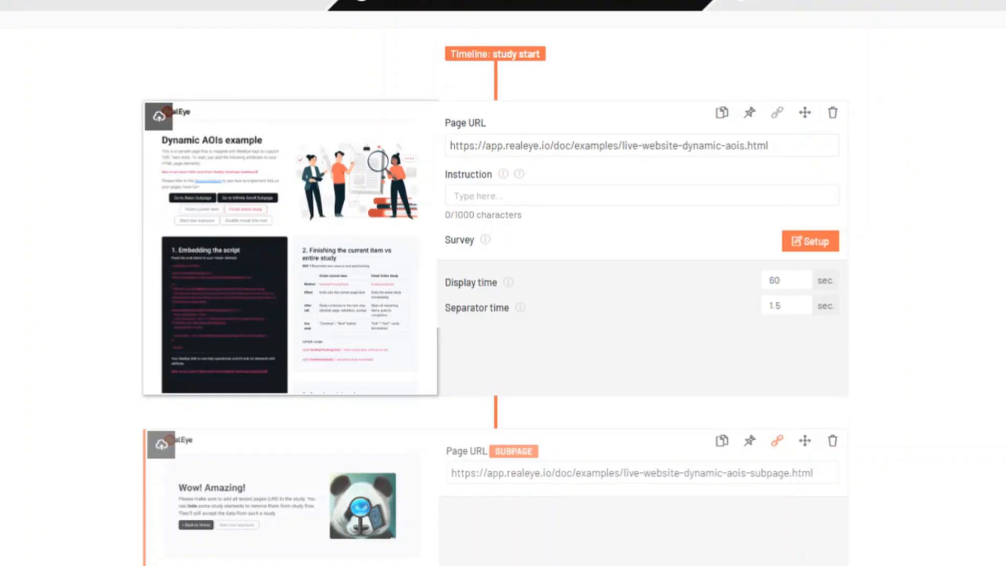
{"action": "scroll", "coordinate": [120, 269], "scroll_direction": "down", "scroll_amount": 15}
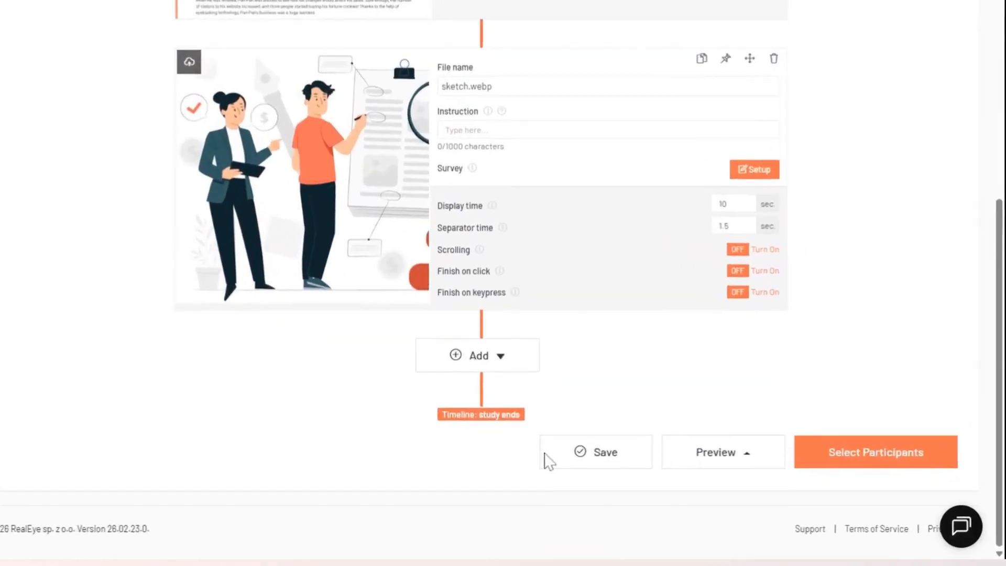
{"action": "left_click", "coordinate": [520, 439]}
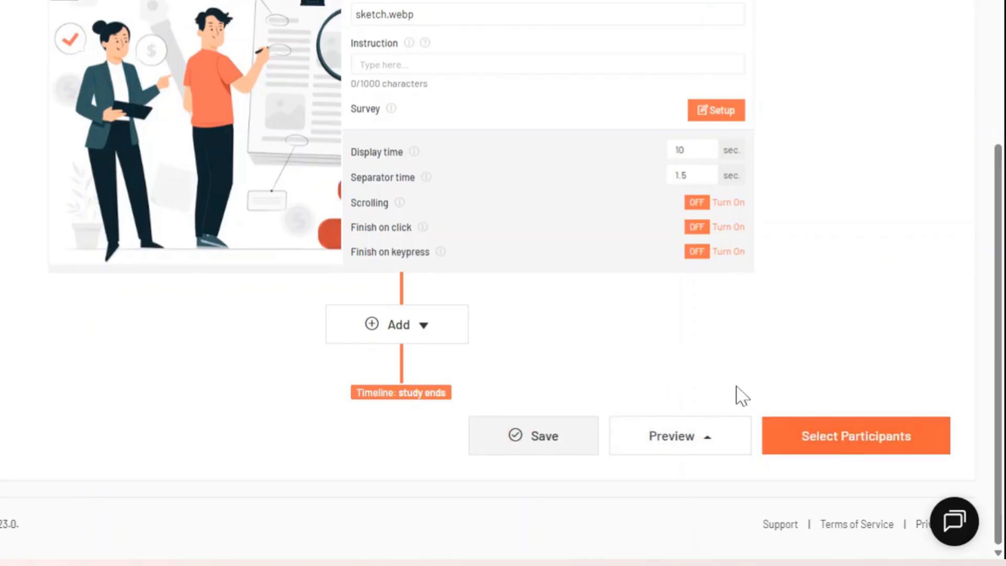
{"action": "left_click", "coordinate": [719, 445]}
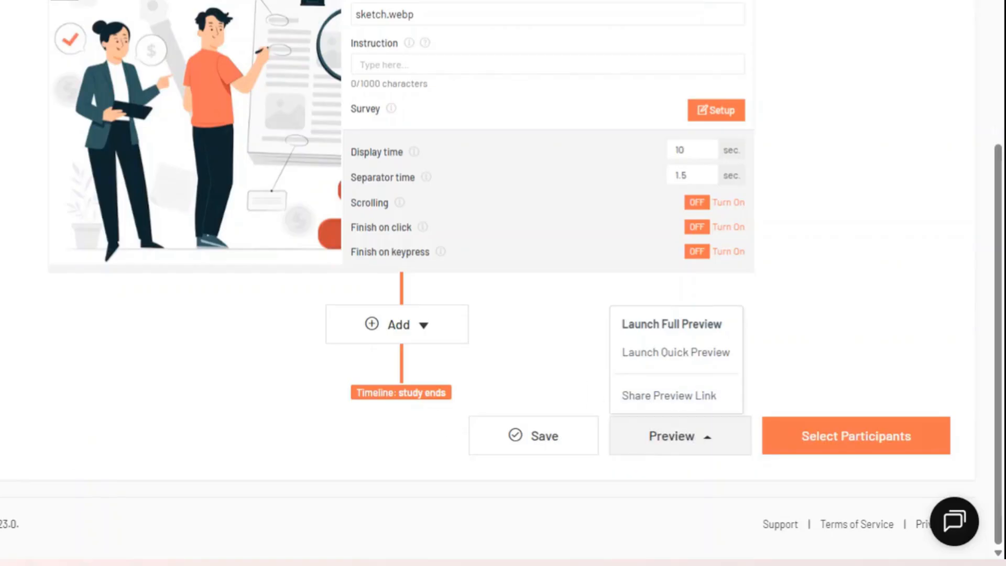
{"action": "left_click", "coordinate": [814, 370]}
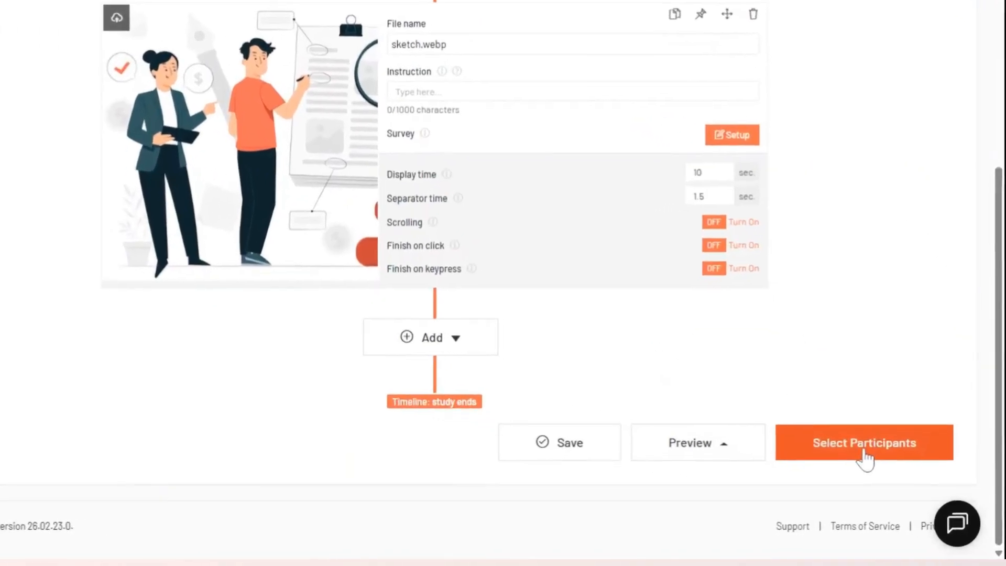
- Continue to participant selection, set the own participant count limit to 30 and run the study
{"action": "left_click", "coordinate": [898, 485]}
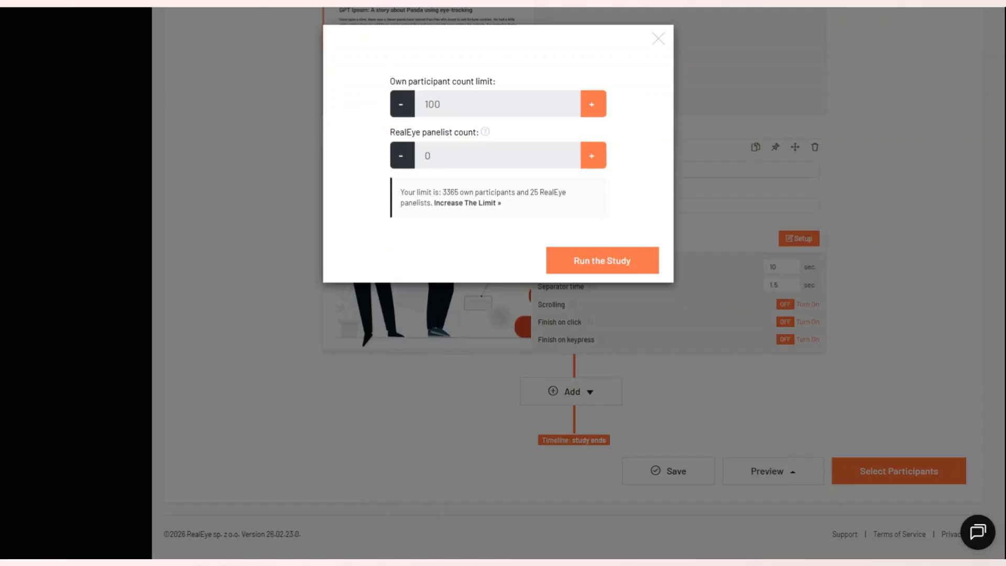
{"action": "double_click", "coordinate": [449, 104]}
{"action": "type", "text": "30"}
{"action": "left_click", "coordinate": [600, 268]}
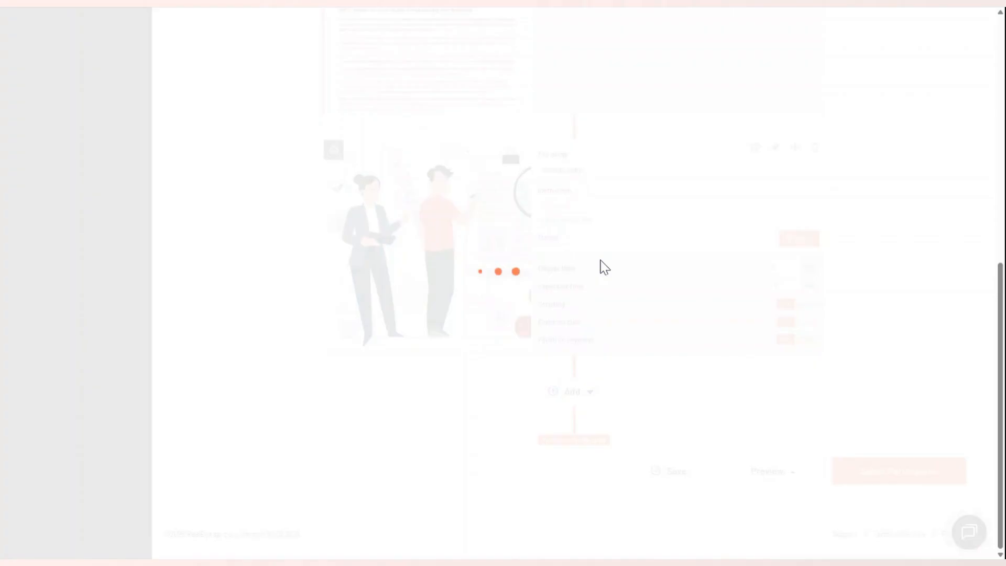